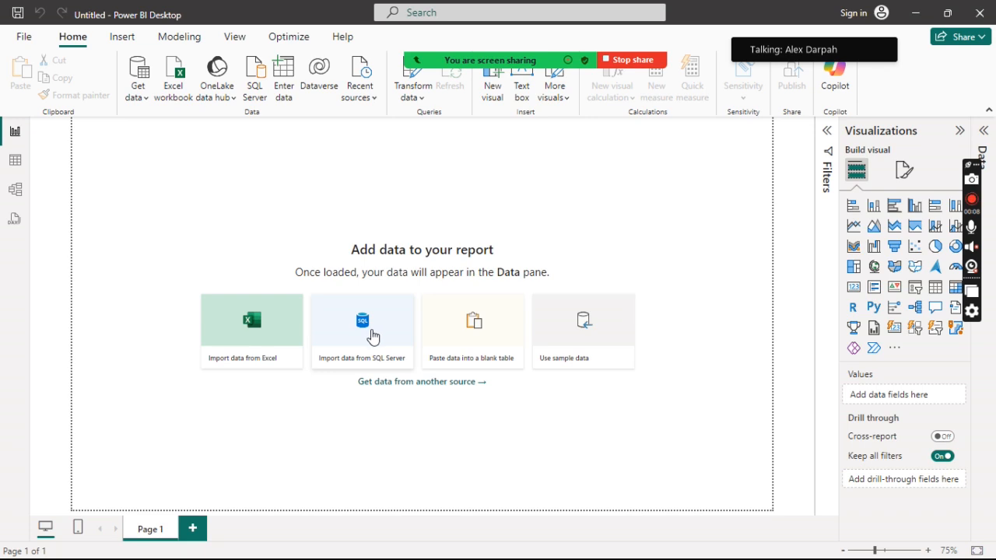
Start importing data from SQL Server so the database connection dialog opens.
left_click(136, 89)
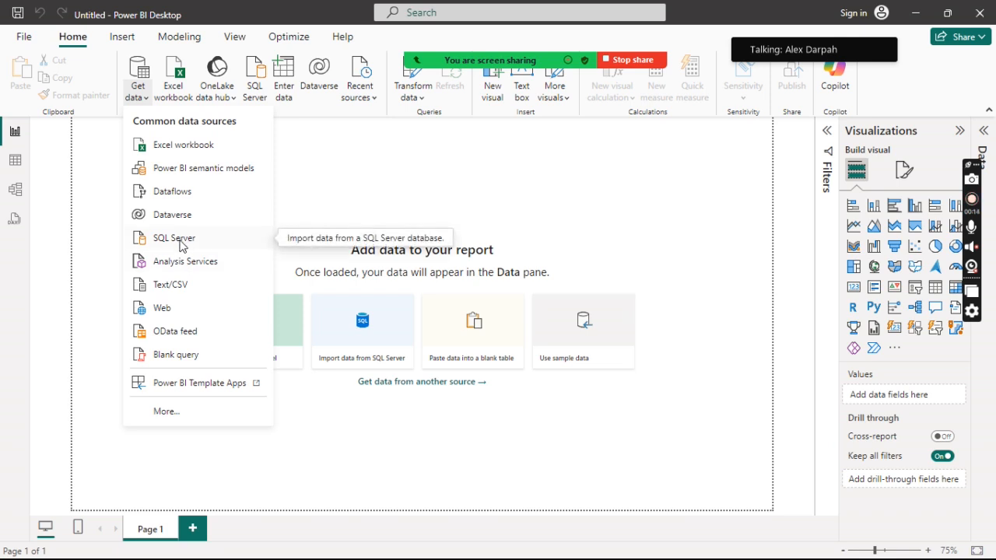
left_click(506, 205)
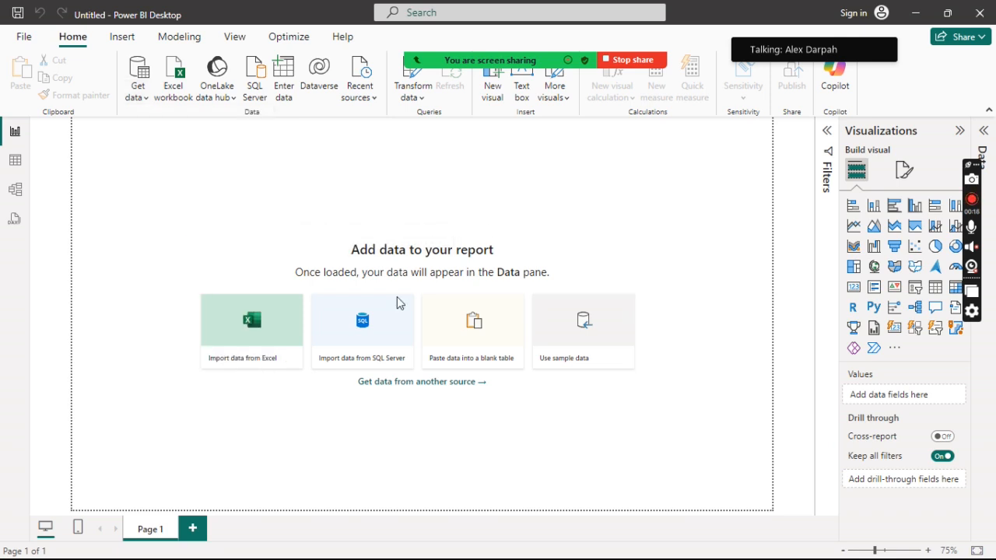
left_click(137, 96)
left_click(457, 153)
left_click(361, 321)
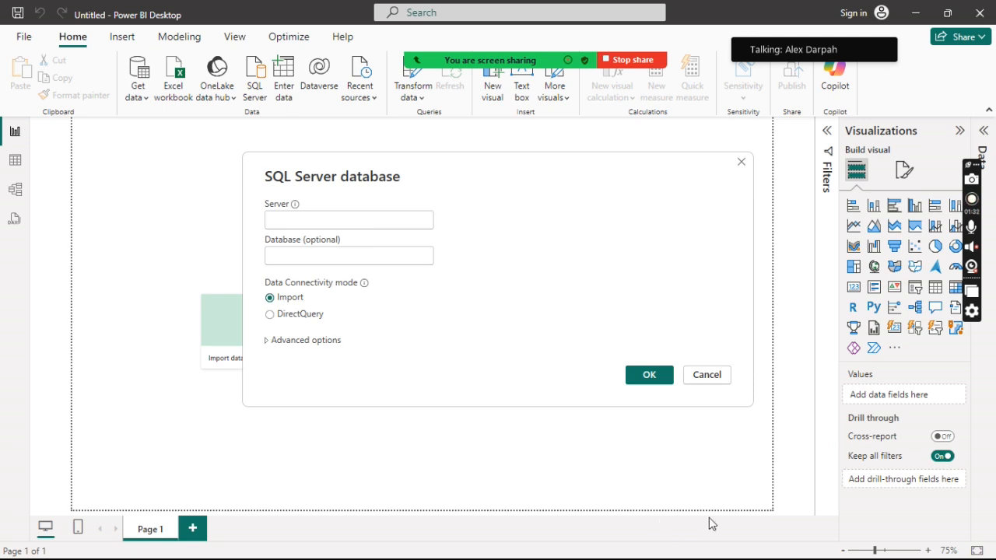
Switch to SQL Server Management Studio and copy the server name from the Database Engine connection dialog, leaving without connecting.
key("super")
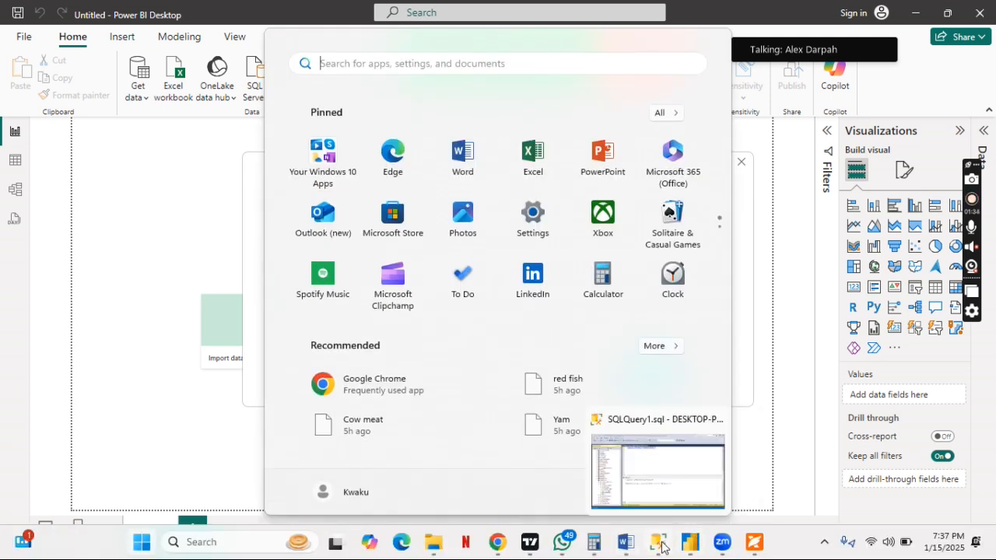
left_click(662, 547)
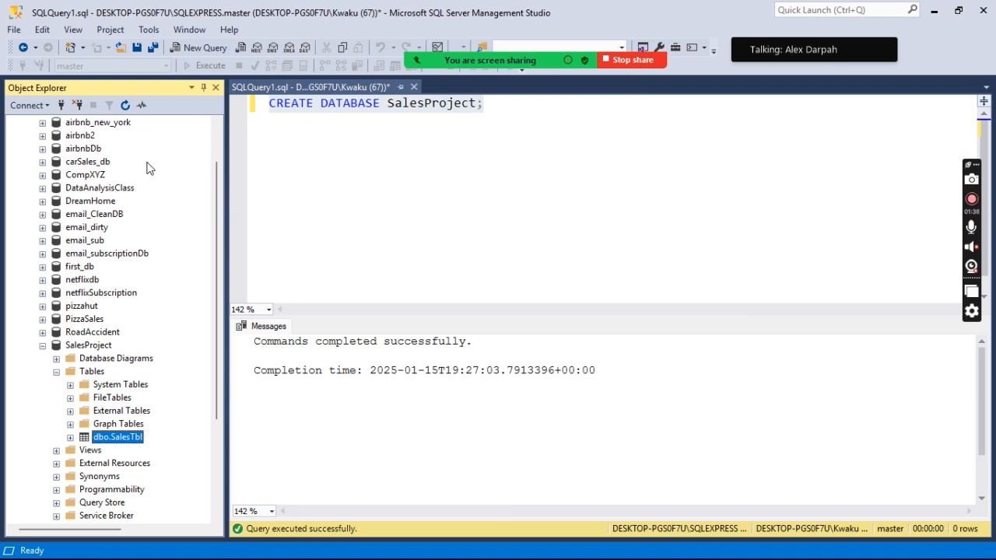
left_click(49, 107)
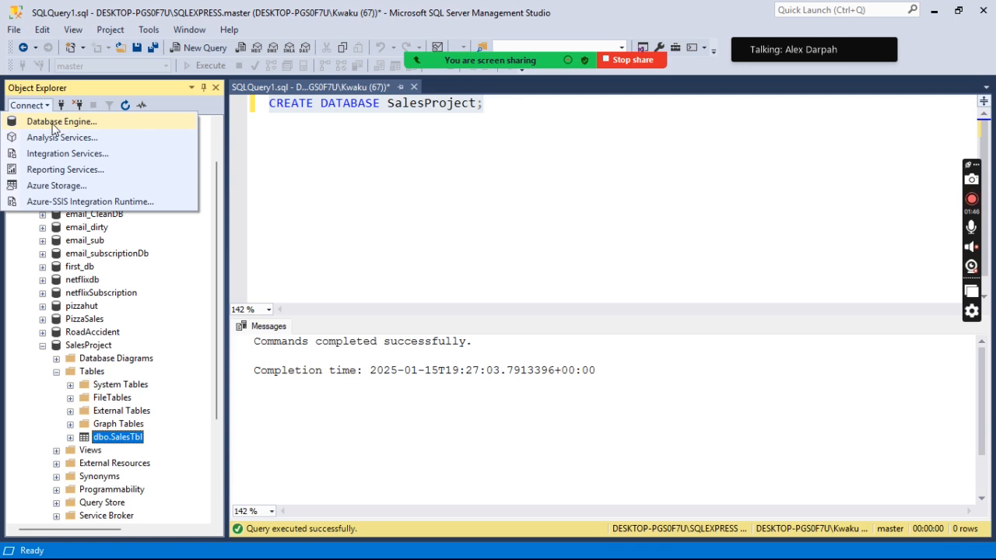
left_click(56, 124)
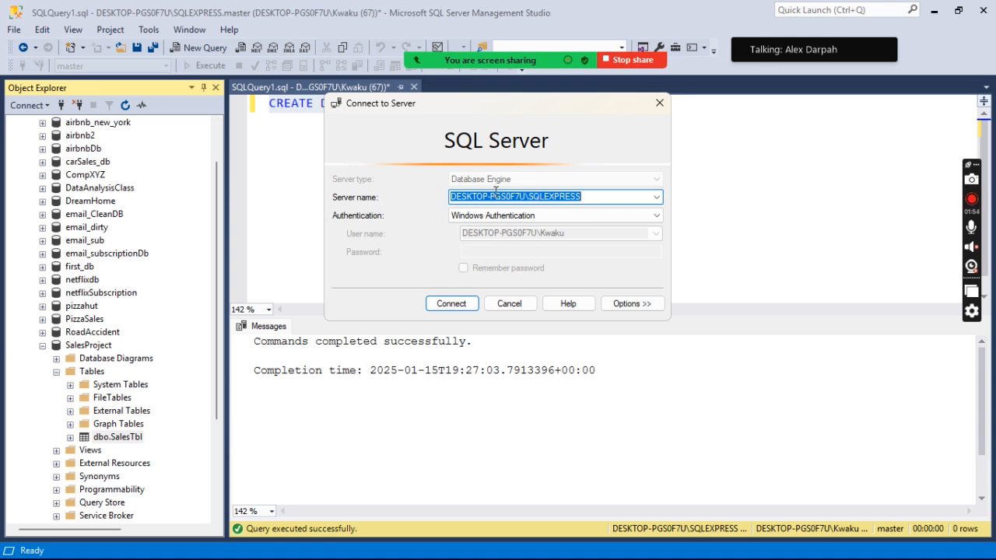
right_click(496, 195)
left_click(343, 245)
left_click(660, 104)
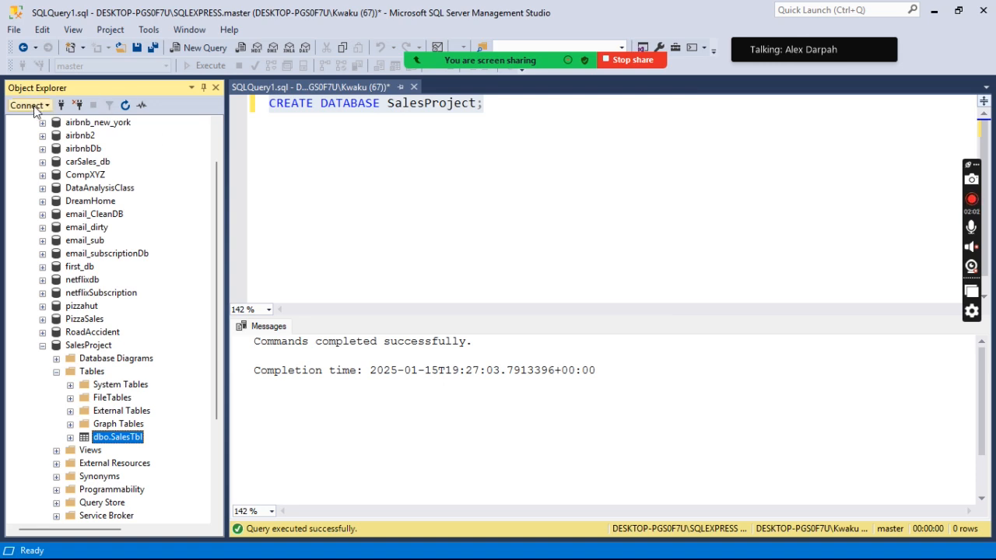
Collapse the SQLEXPRESS server's tree in Object Explorer and open the server's properties.
scroll(134, 141, "up", 2)
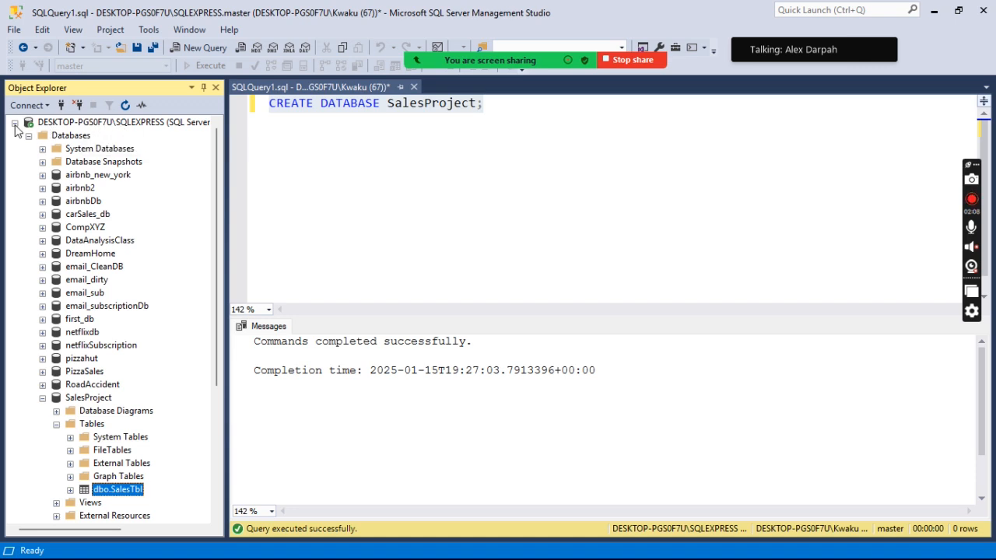
left_click(15, 123)
left_click(68, 123)
right_click(85, 126)
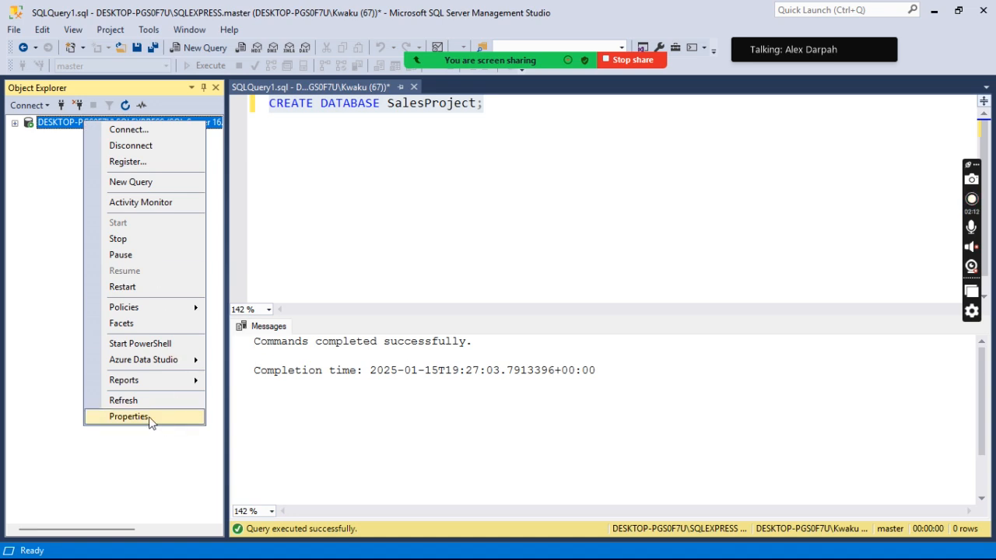
left_click(129, 417)
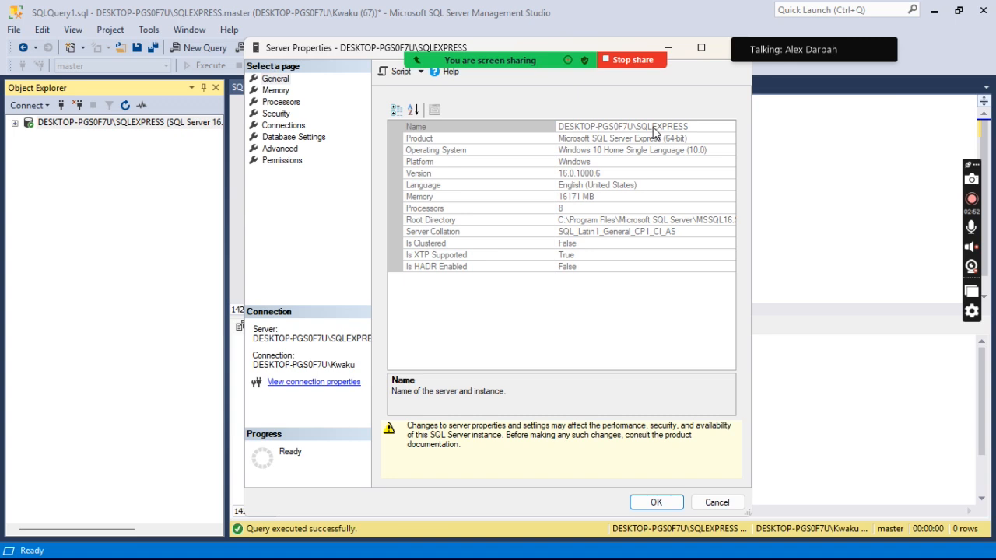
Select and copy the full server name from the Name property on the General page.
left_click(654, 127)
double_click(653, 127)
double_click(654, 128)
double_click(653, 128)
double_click(654, 127)
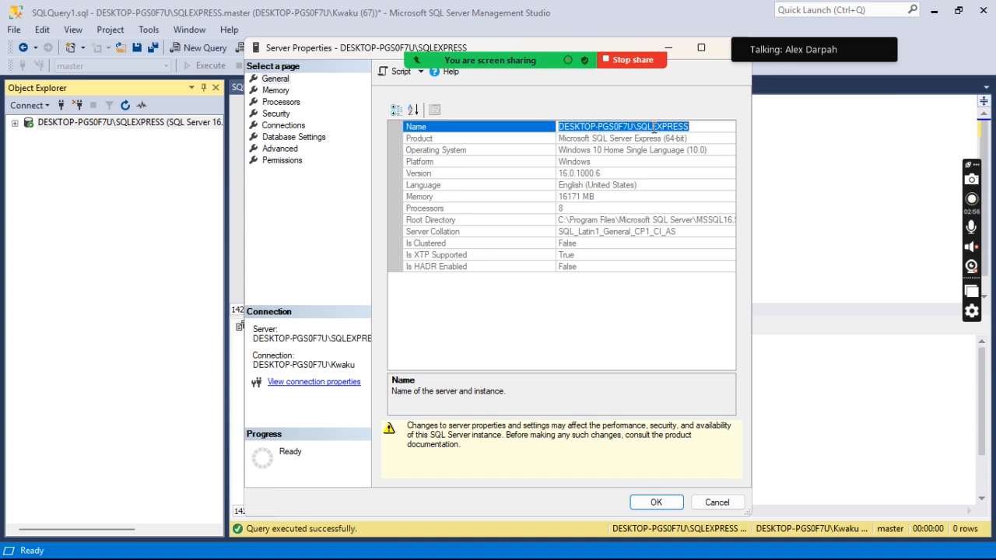
right_click(654, 127)
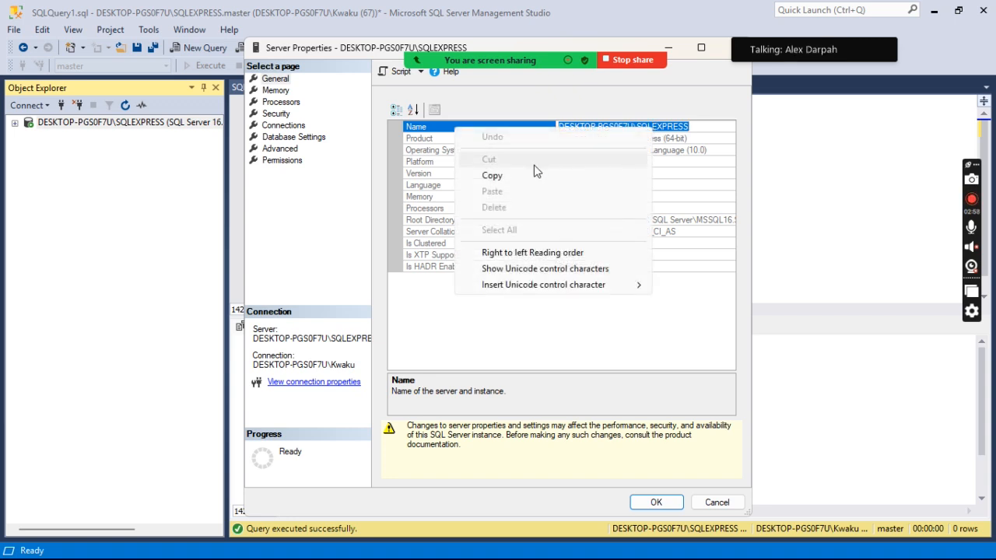
left_click(500, 177)
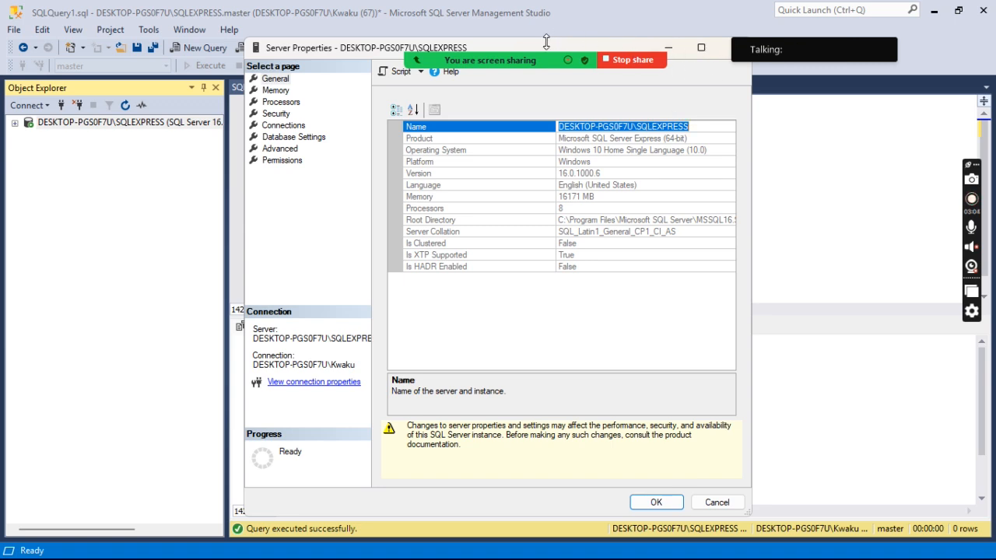
Add the Server Properties window to the Zoom screen share and bring it back in front of the query window.
left_click_drag(535, 46, 545, 87)
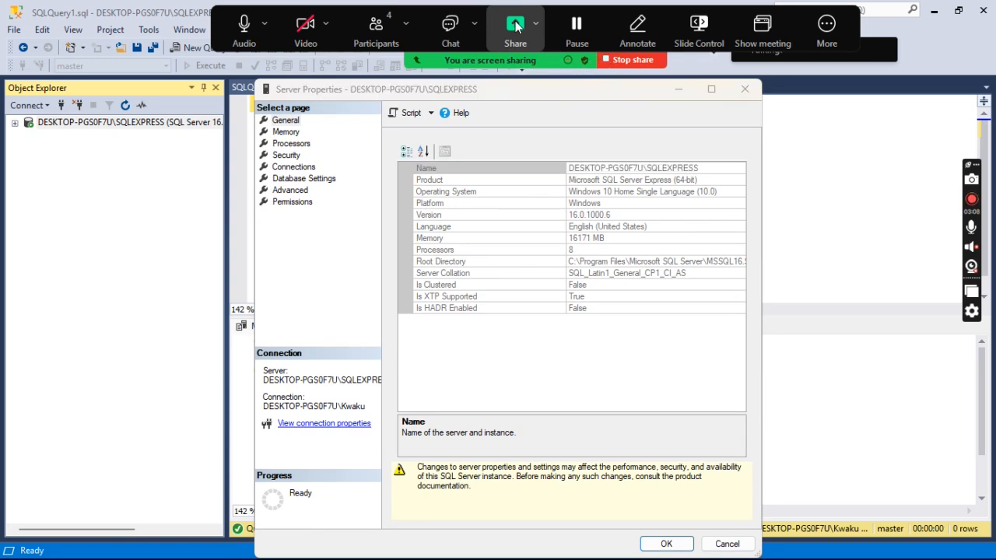
left_click(517, 35)
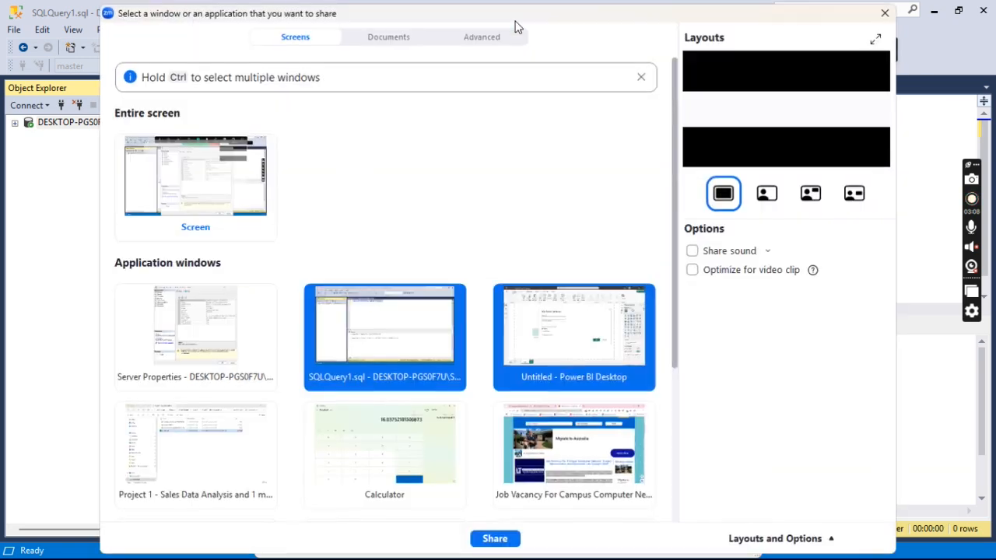
left_click(221, 319)
left_click(494, 539)
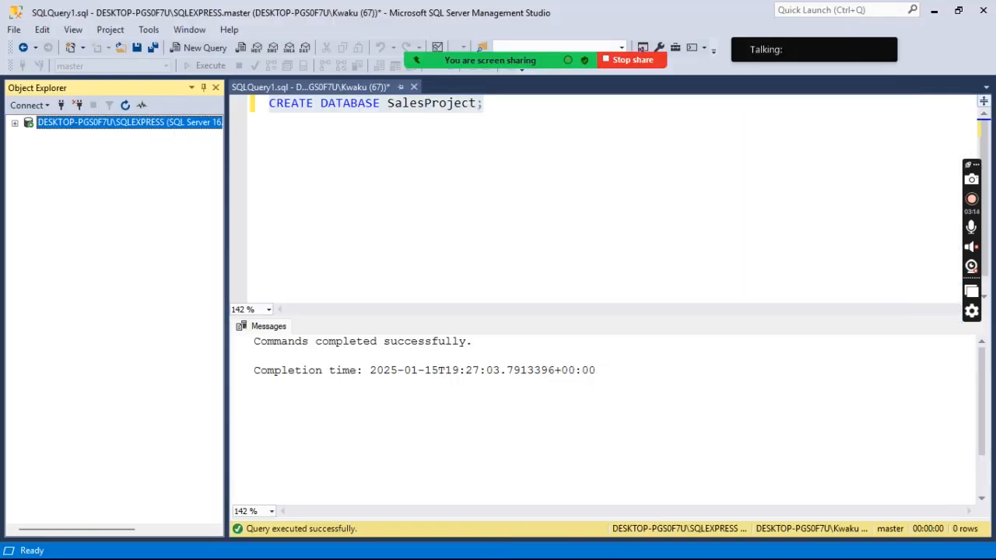
key("super")
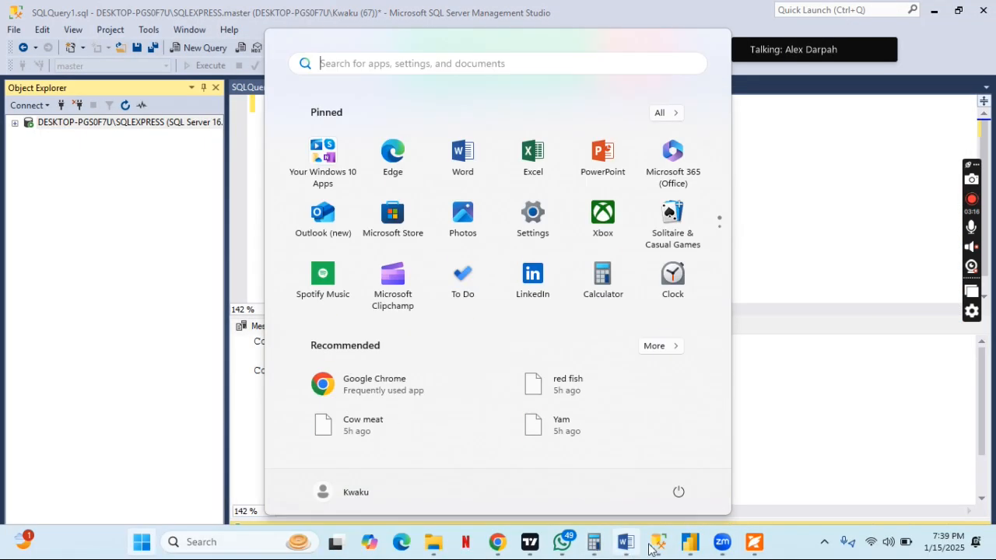
mouse_move(659, 550)
left_click(732, 476)
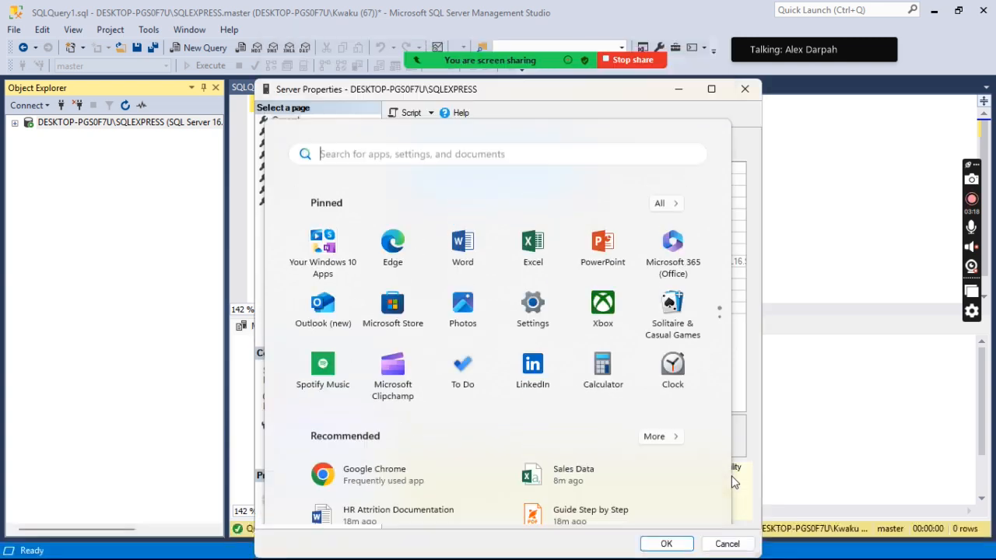
mouse_move(489, 91)
left_mouse_down()
mouse_move(478, 121)
mouse_move(487, 101)
left_mouse_up()
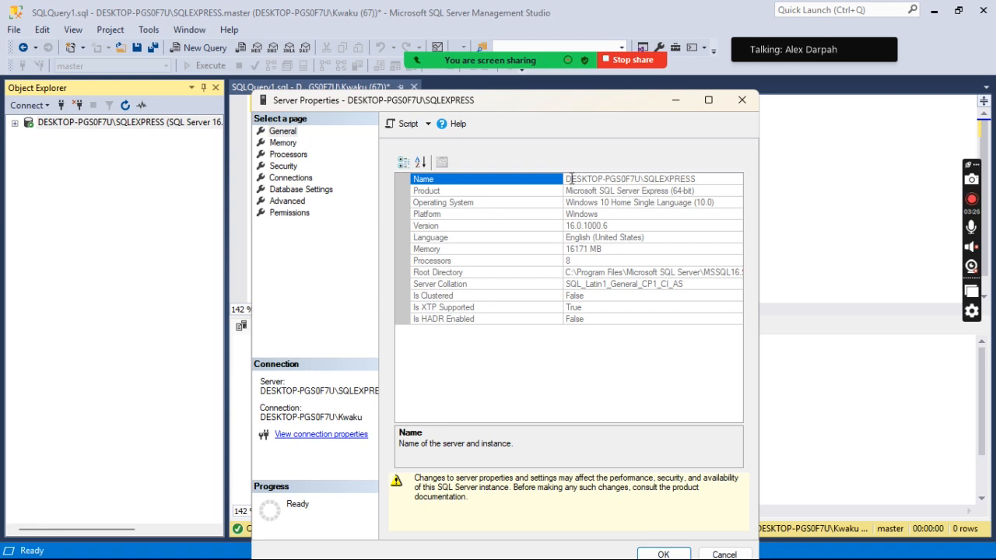
Highlight the computer name and then the SQLEXPRESS instance name within the server's Name property.
left_click_drag(567, 179, 592, 179)
left_click_drag(645, 179, 642, 180)
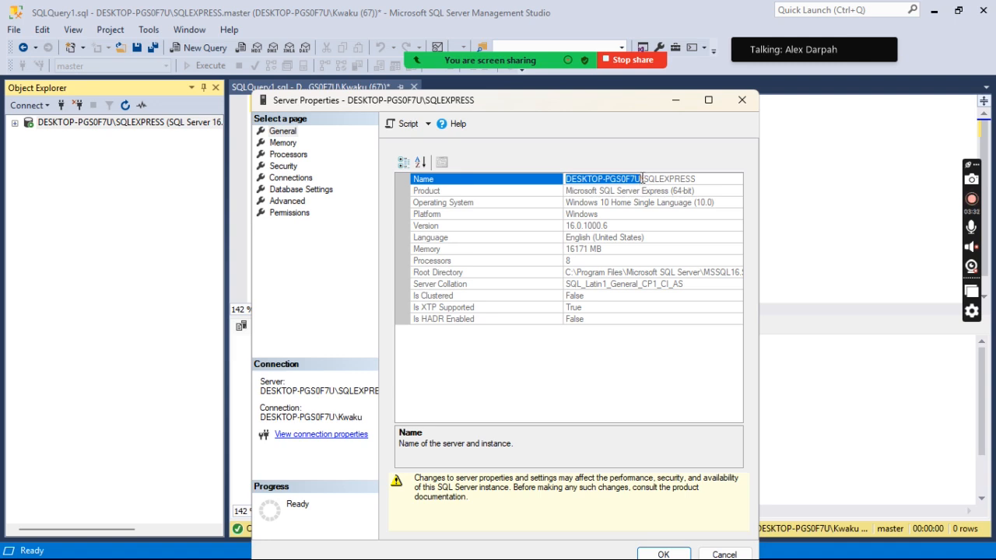
left_click(645, 179)
left_click_drag(644, 179, 697, 179)
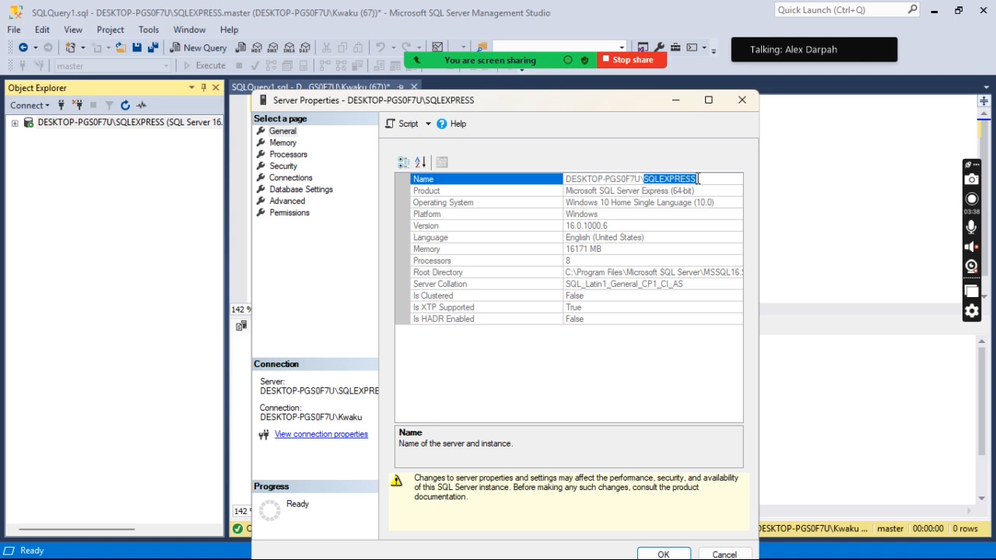
Copy the complete server name DESKTOP-PGS0F7U\SQLEXPRESS and close the server properties without changes.
left_click(698, 179)
double_click(698, 179)
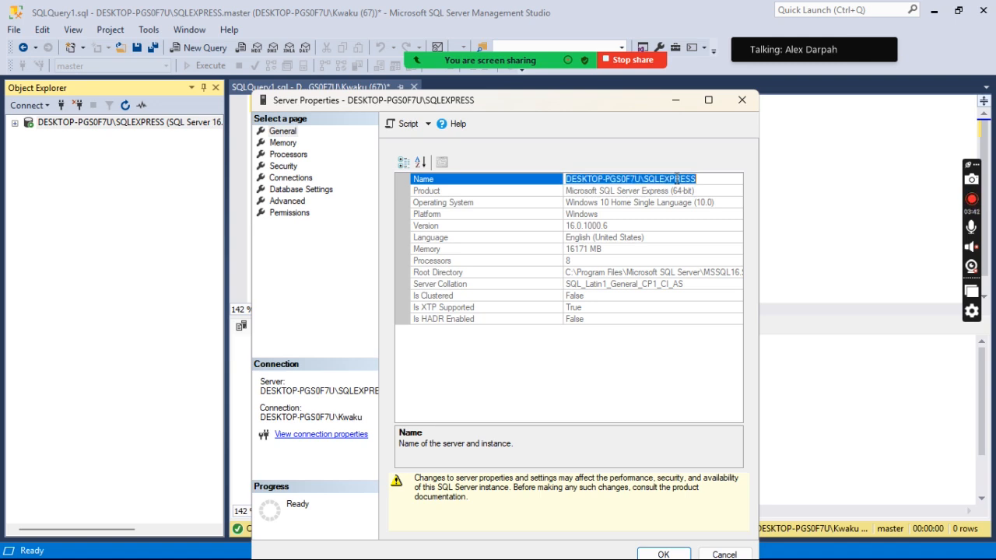
right_click(676, 179)
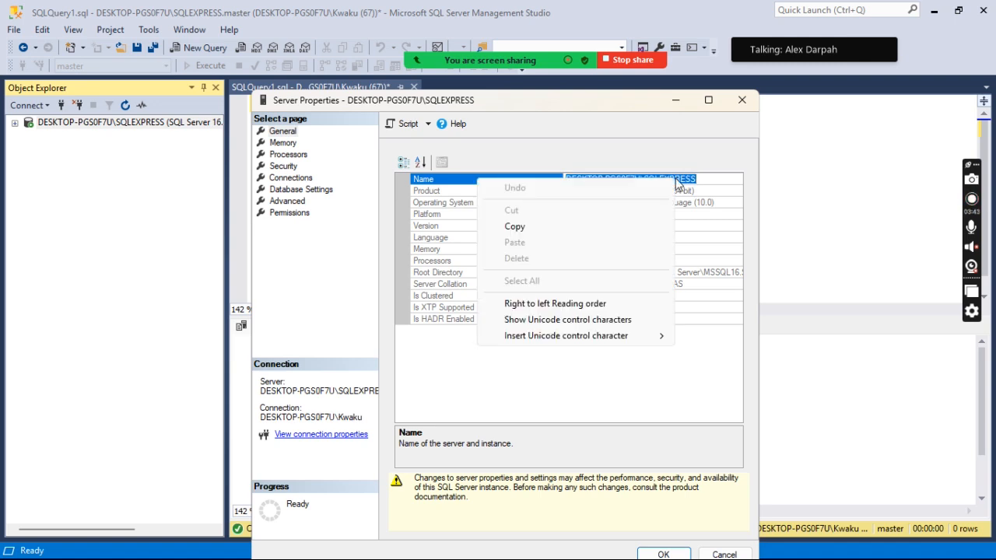
left_click(526, 231)
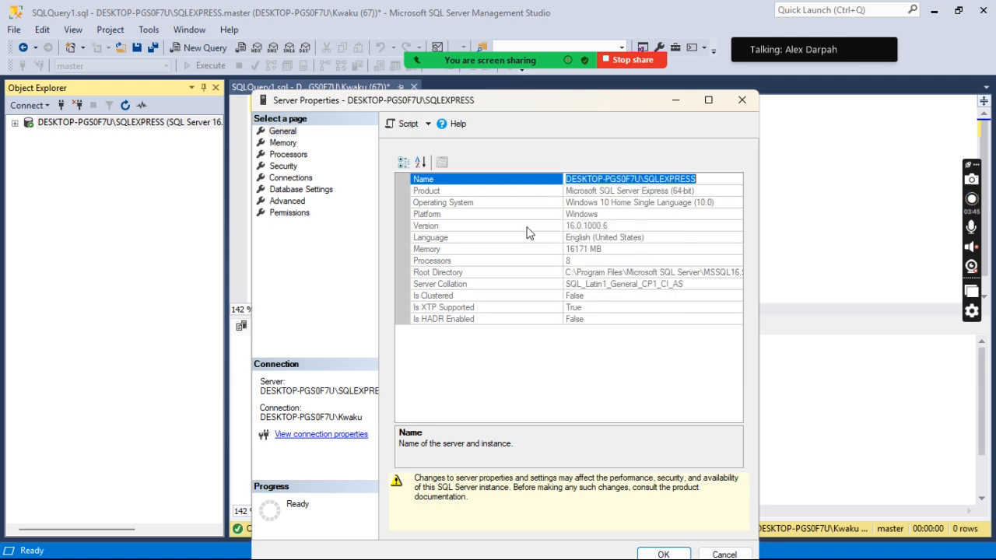
left_click(724, 554)
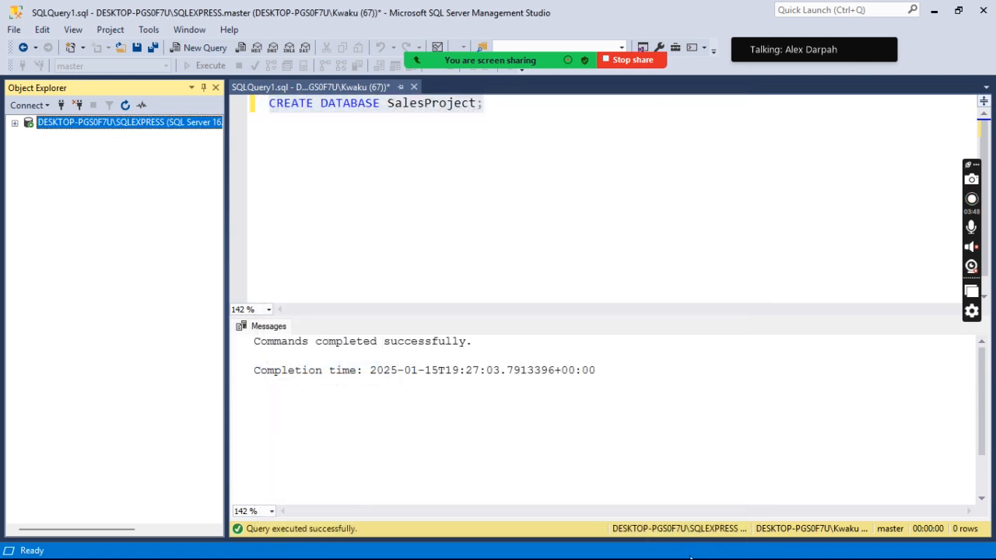
Switch to Power BI Desktop and paste DESKTOP-PGS0F7U\SQLEXPRESS as the server of the SQL Server database connection.
key("super")
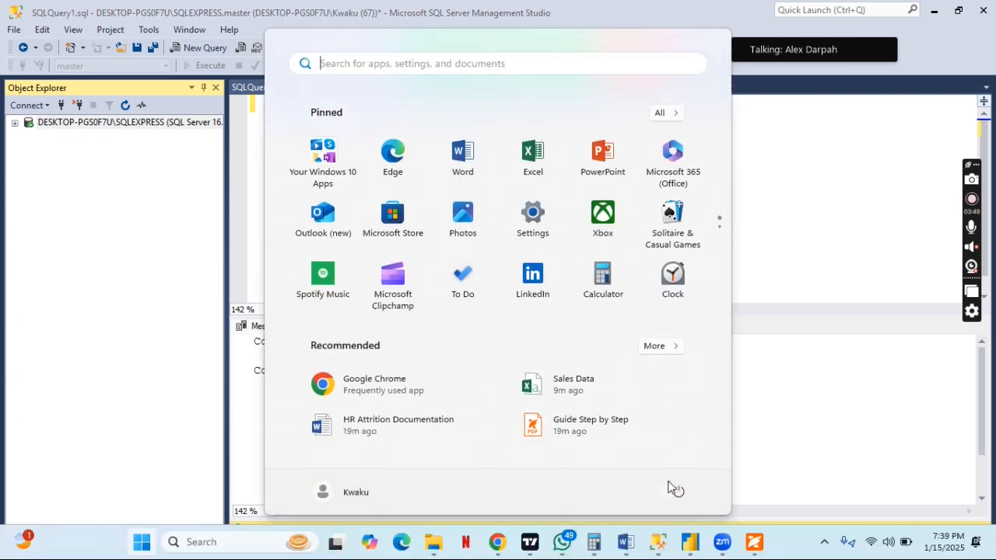
left_click(681, 541)
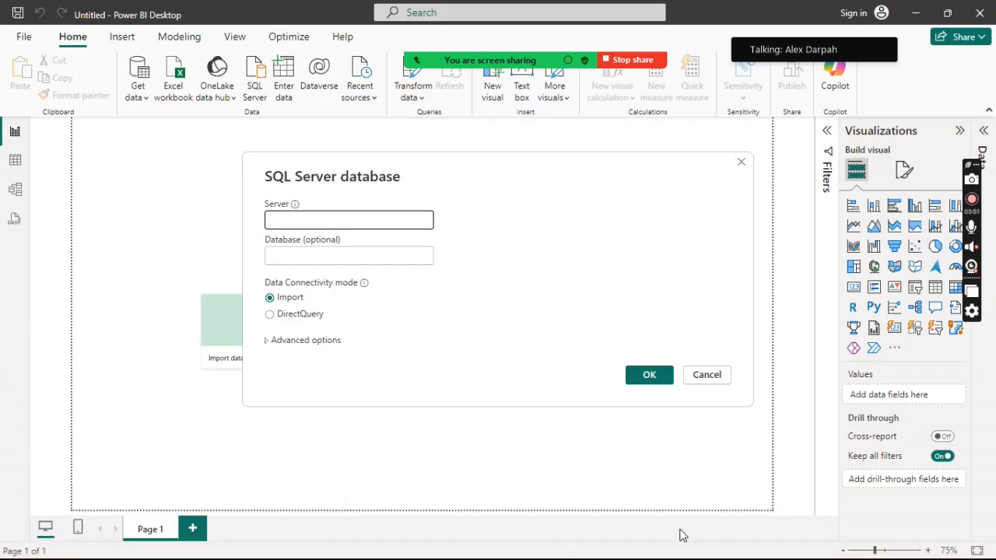
left_click(324, 219)
key("ctrl+v")
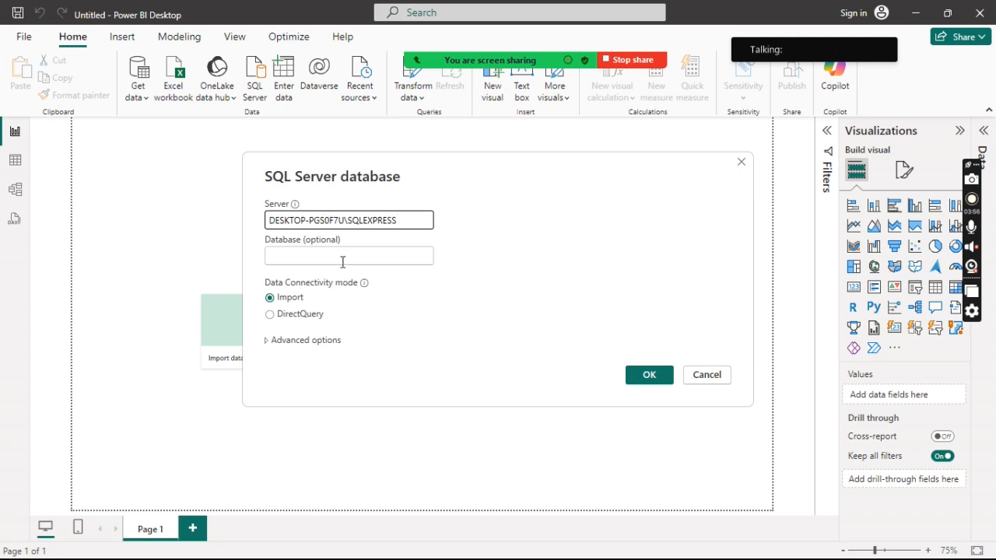
left_click(331, 255)
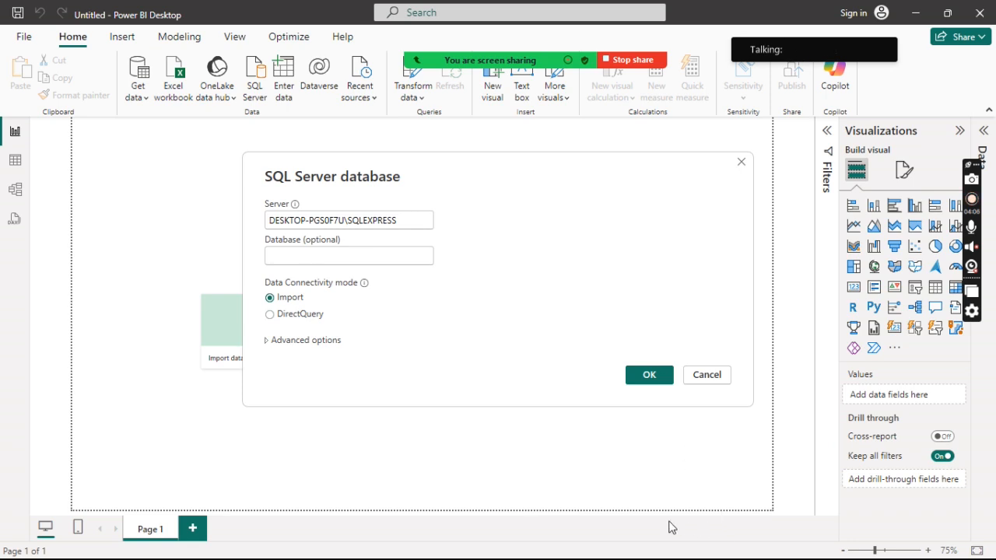
Switch to SQL Server Management Studio and expand the DESKTOP-PGS0F7U\SQLEXPRESS server in Object Explorer down to its databases.
key("super")
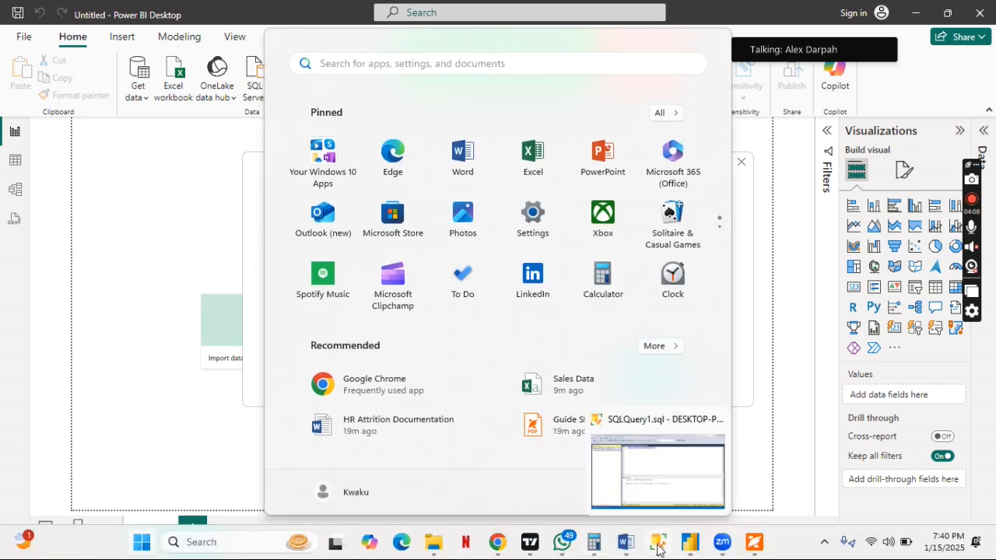
left_click(595, 545)
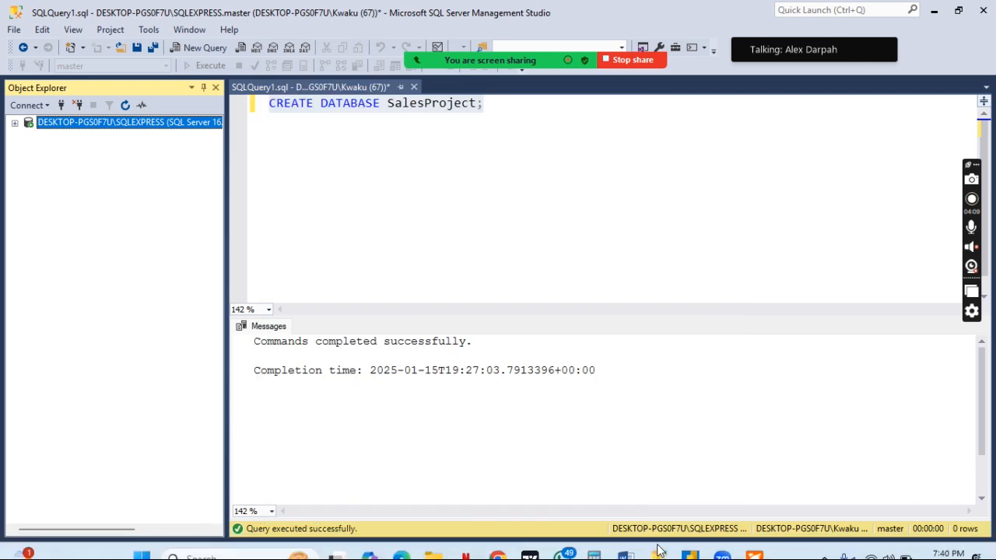
left_click(14, 122)
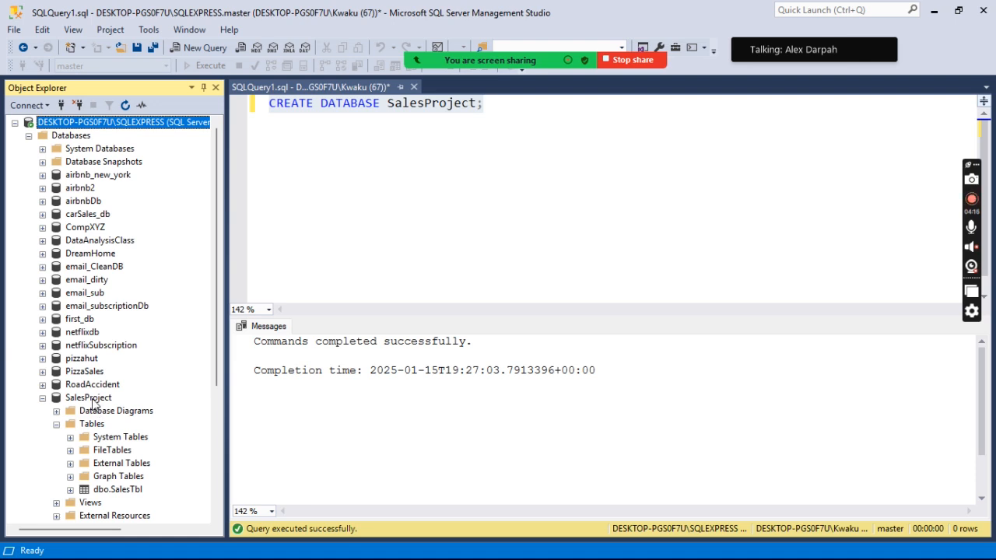
Copy the name SalesProject from that database's properties and close the properties without changes.
right_click(93, 399)
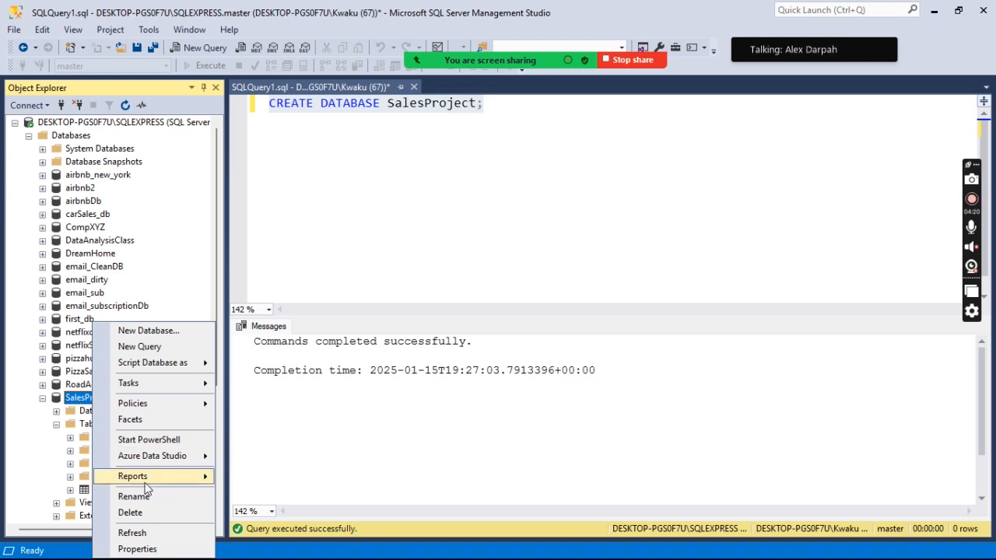
mouse_move(198, 389)
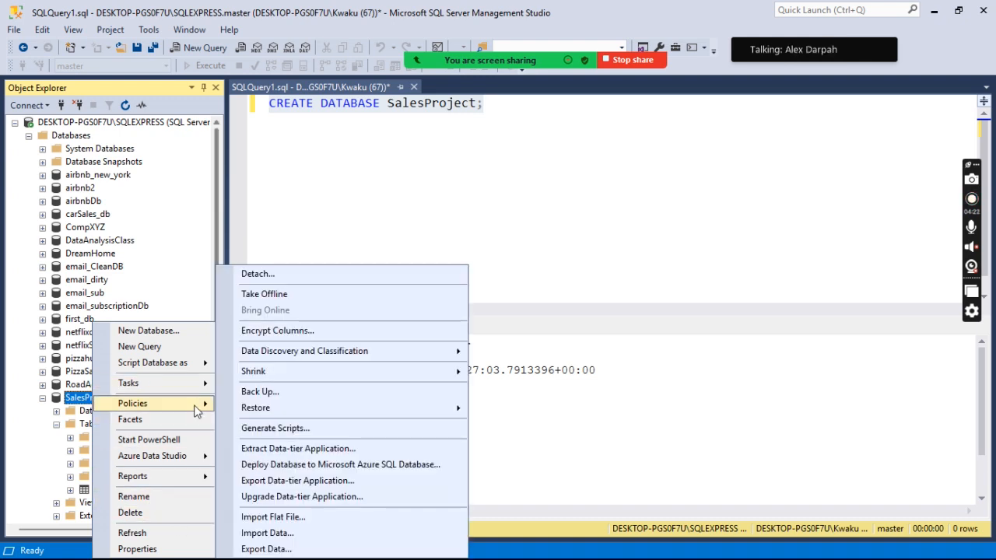
left_click(139, 549)
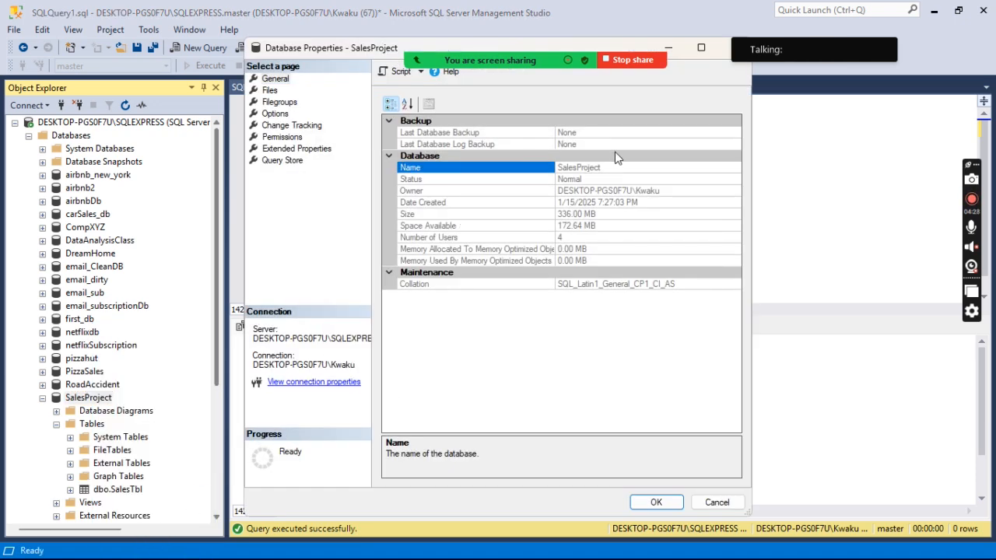
double_click(589, 164)
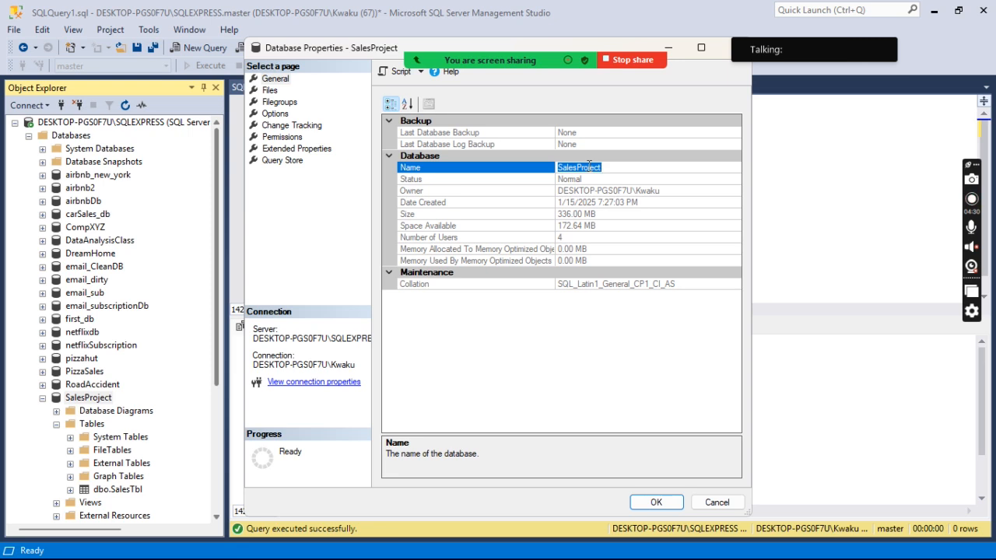
right_click(589, 166)
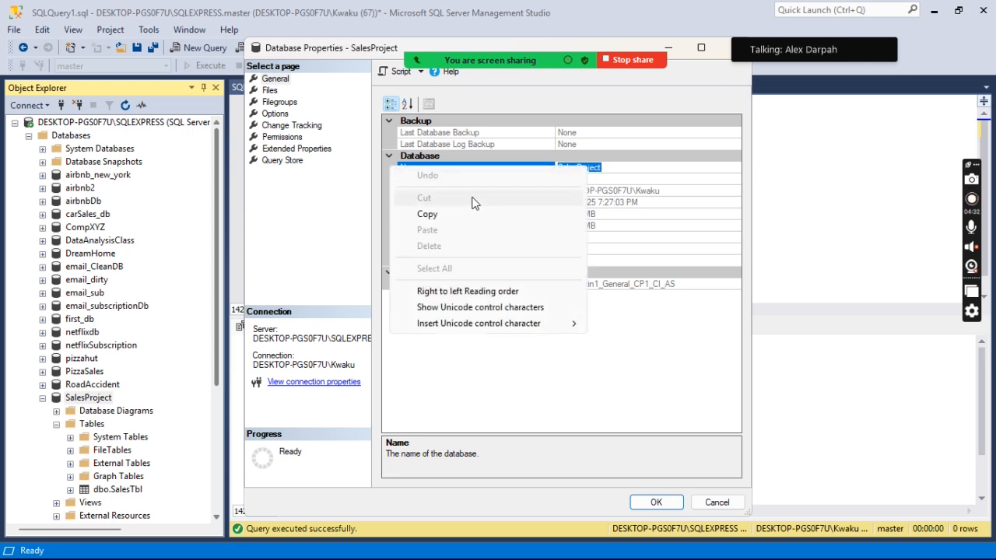
left_click(442, 214)
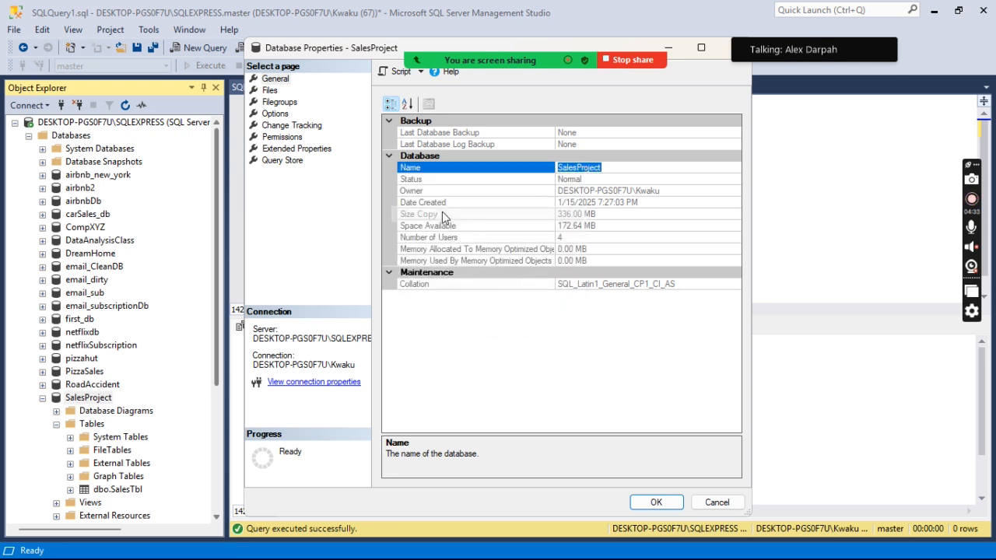
left_click(732, 53)
Copy the SalesProject database name directly from its editable label in Object Explorer.
left_click(82, 400)
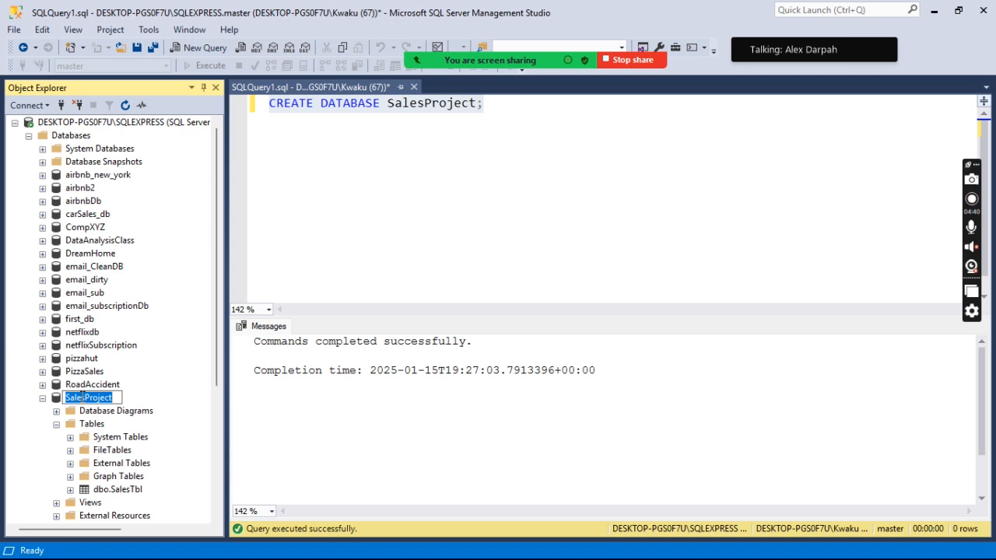
right_click(83, 397)
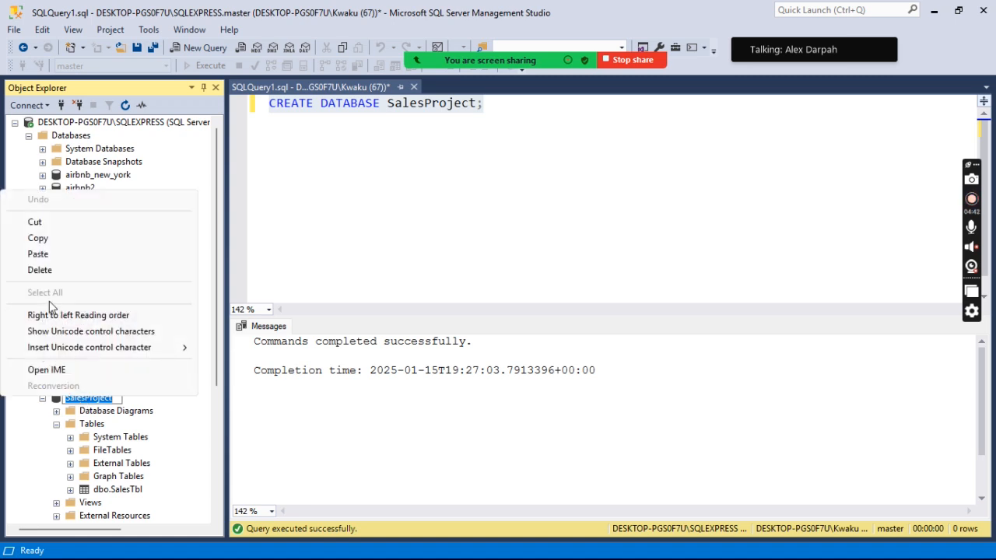
left_click(39, 239)
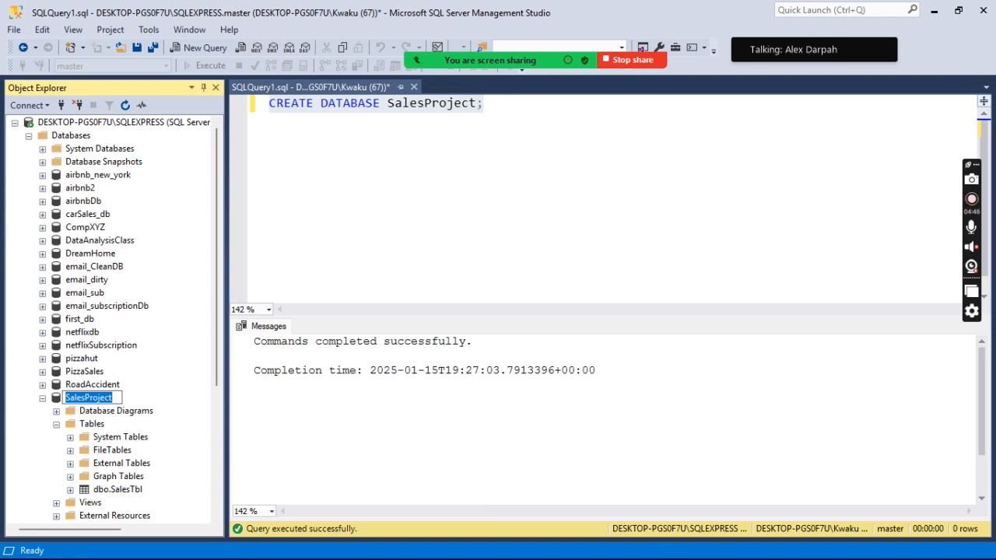
Switch to Power BI Desktop, paste SalesProject as the connection's database and set the data connectivity mode to DirectQuery.
key("super")
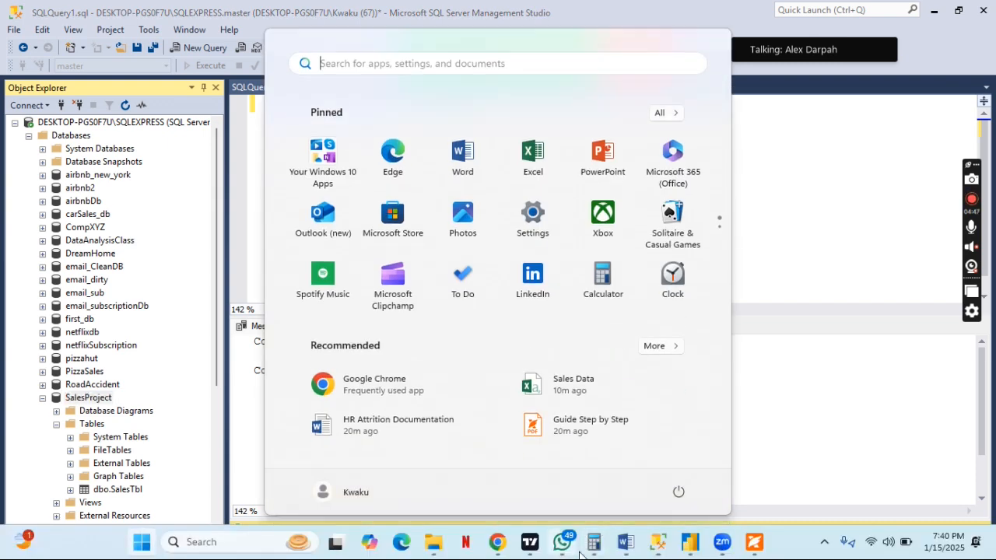
left_click(688, 549)
left_click(383, 260)
key("ctrl+v")
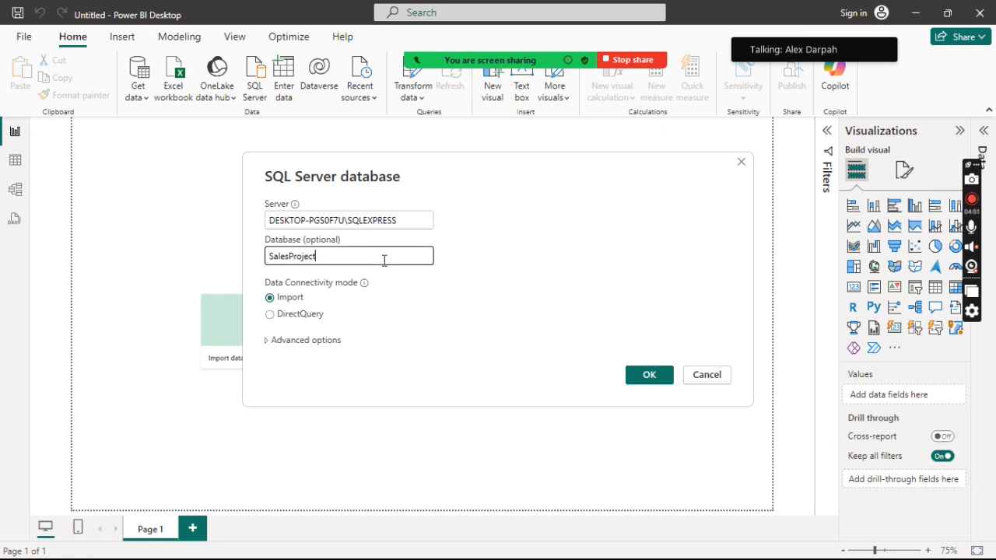
left_click(270, 315)
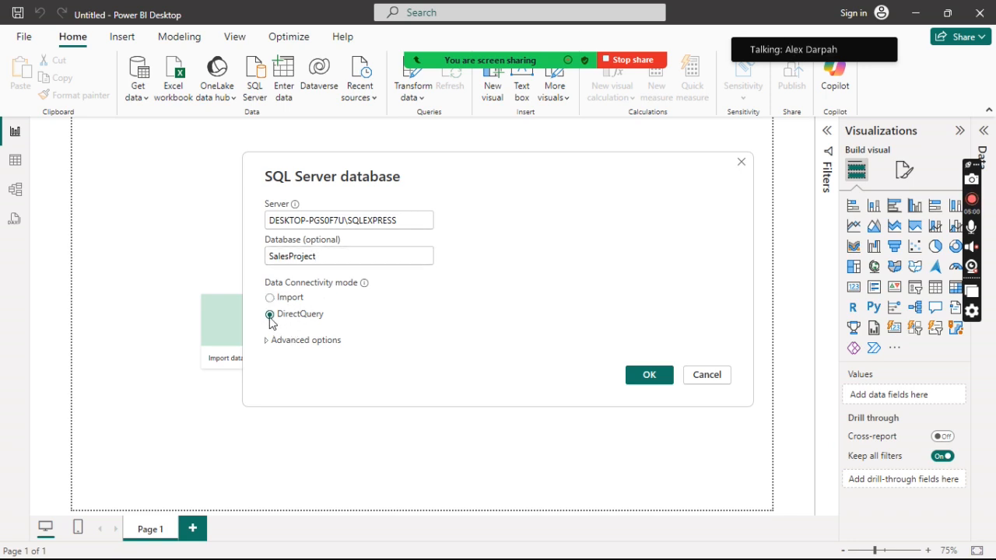